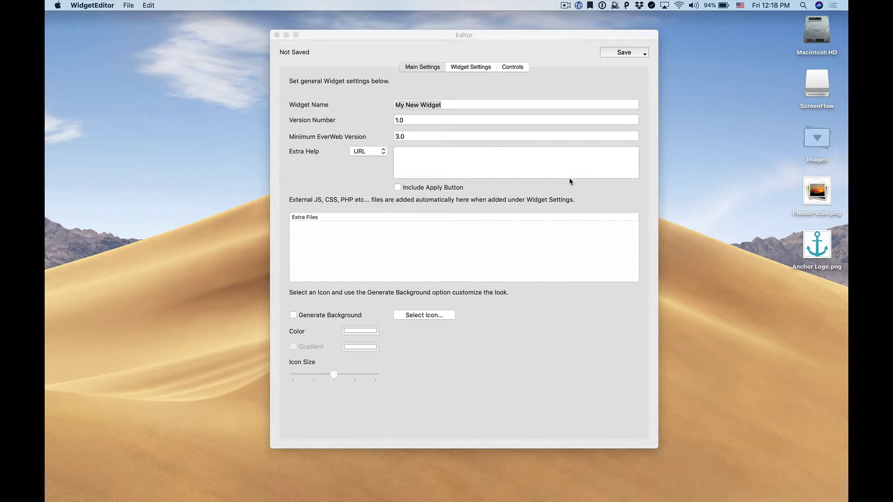
Enter 'Anchor Widget' as the widget name on the Main Settings tab.
left_click(570, 181)
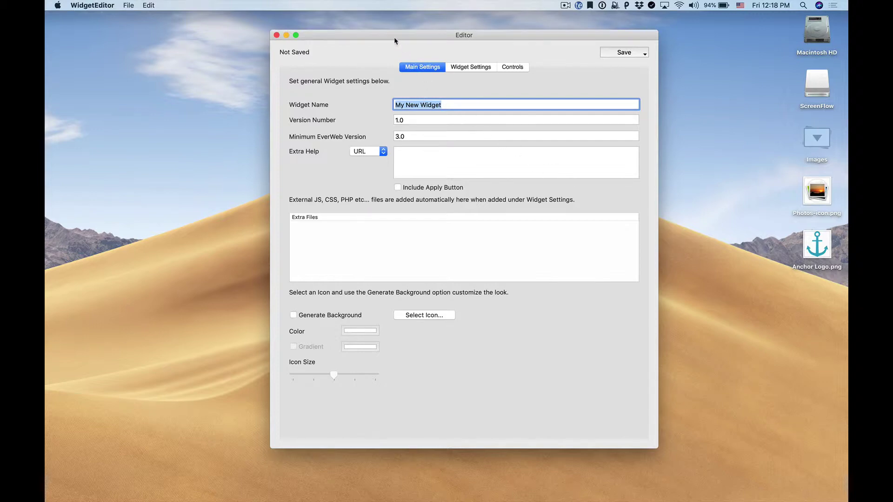
left_click_drag(395, 41, 367, 38)
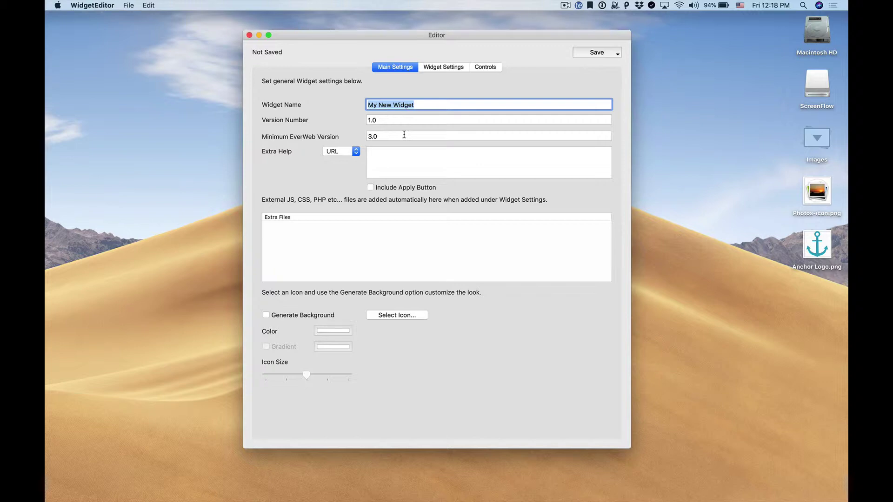
type("Anchor widget")
key("BackSpace")
key("BackSpace")
key("BackSpace")
key("BackSpace")
key("BackSpace")
key("BackSpace")
type("Widget")
key("Tab")
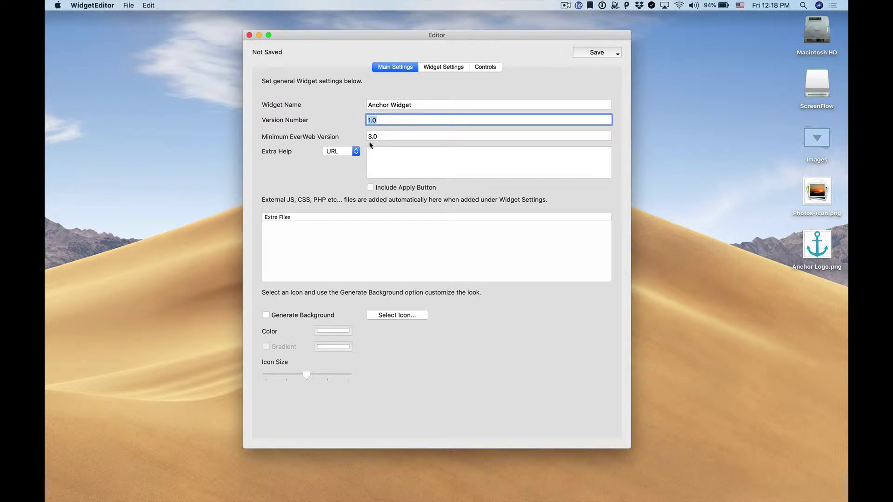
left_click(369, 136)
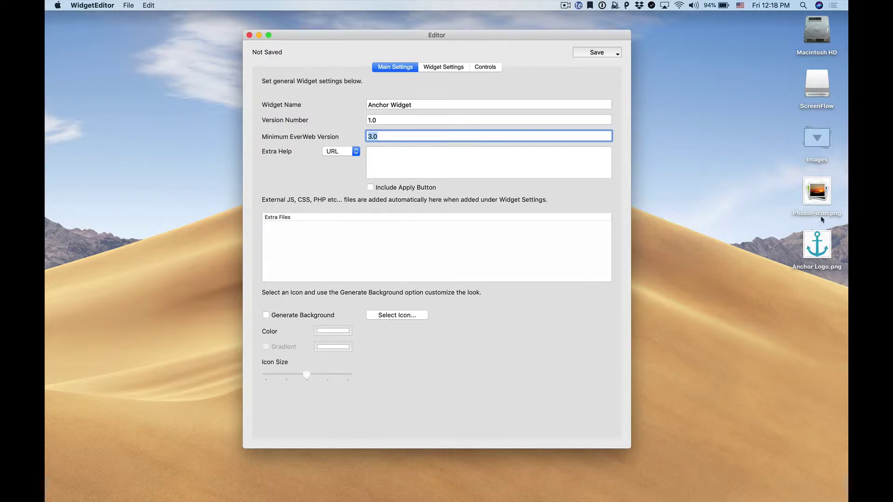
Use Anchor Logo.png as the widget icon with a generated red background.
left_click_drag(821, 242, 497, 339)
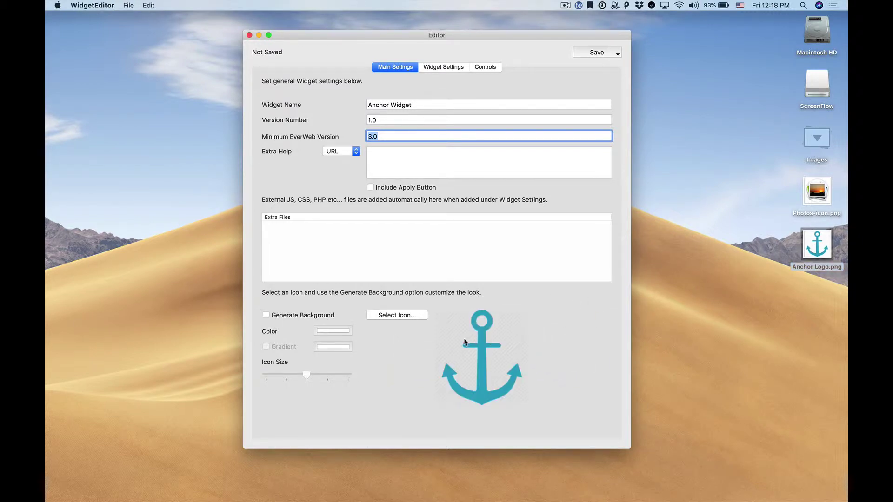
left_click(300, 316)
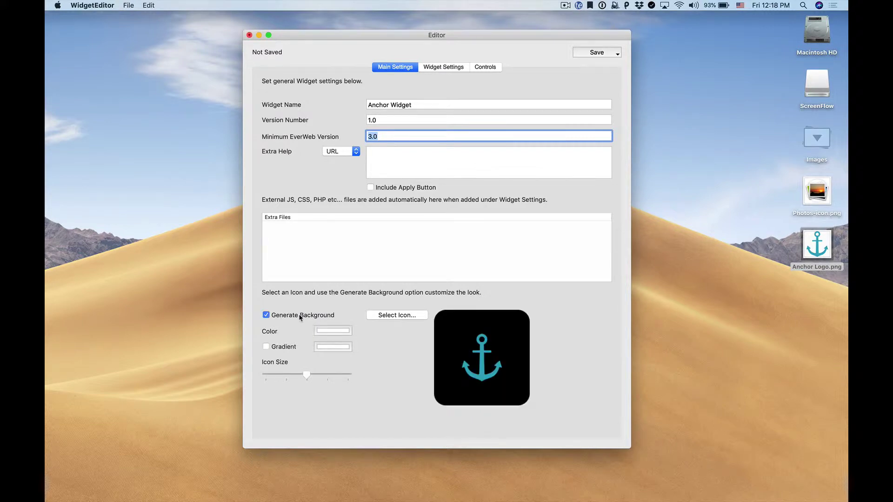
left_click(328, 331)
left_click(418, 248)
left_click(435, 251)
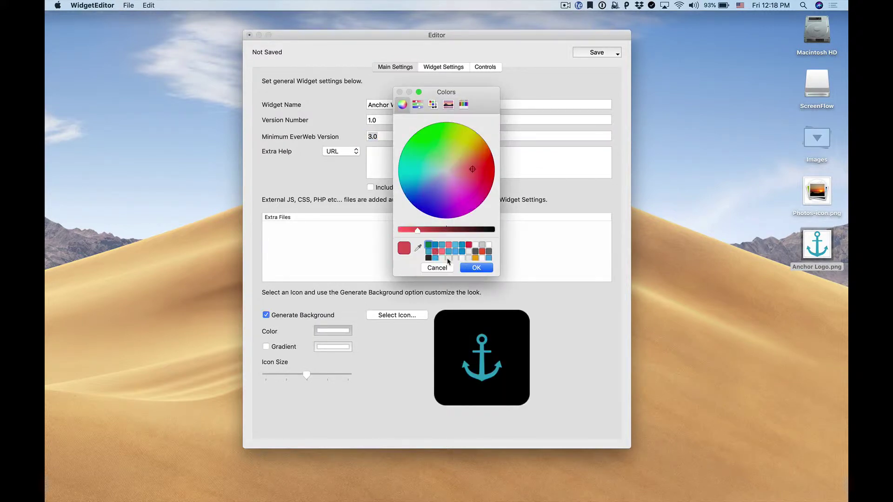
left_click(471, 269)
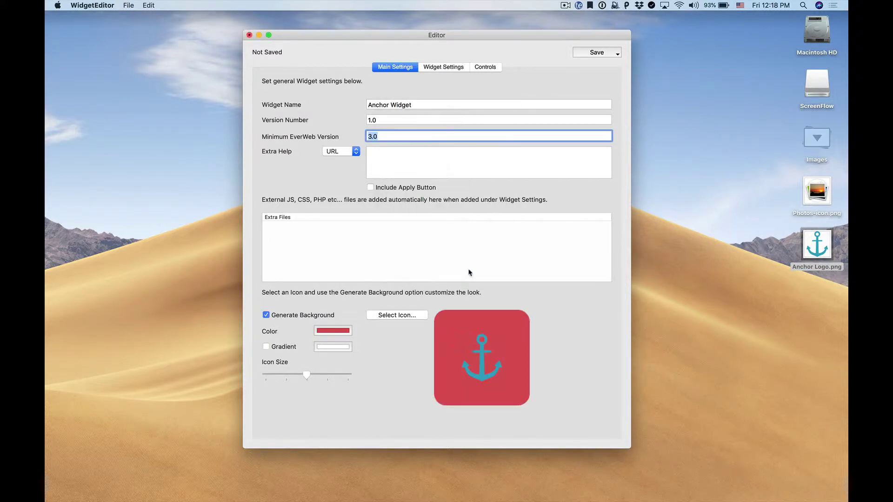
Change the icon background to green and enlarge the anchor icon.
left_click(333, 331)
left_click(417, 248)
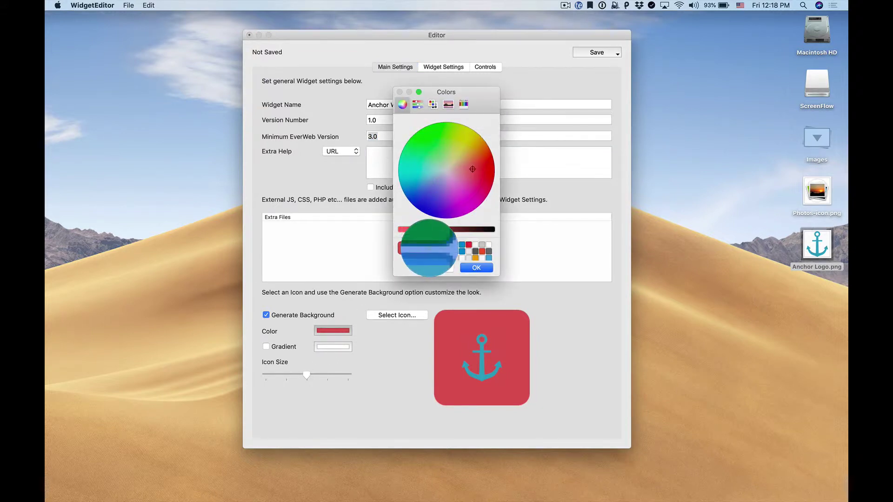
left_click(432, 248)
left_click(468, 269)
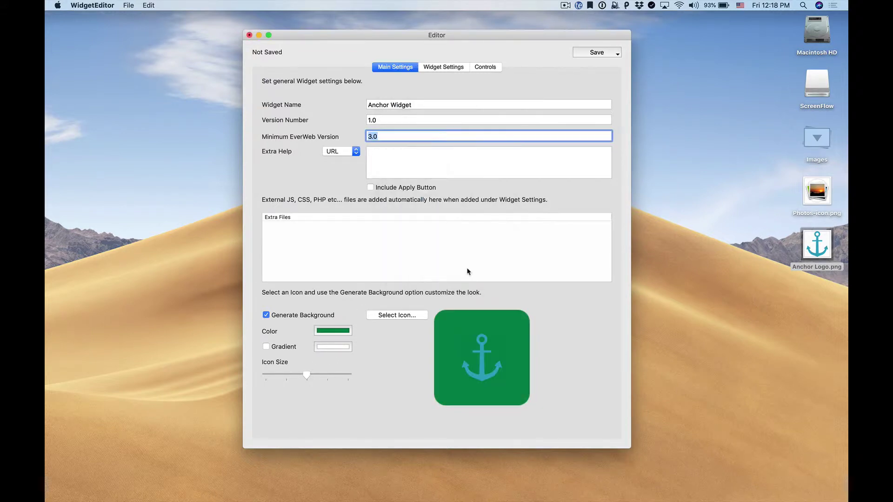
left_click_drag(303, 374, 327, 375)
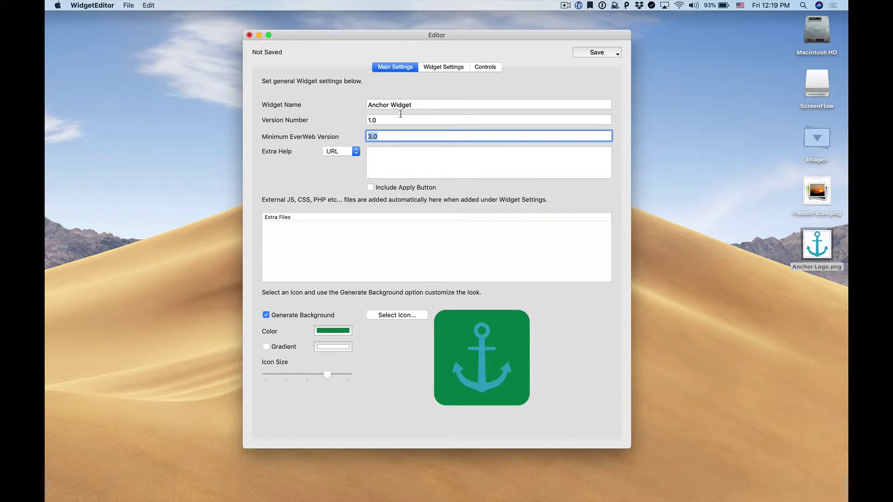
left_click(440, 70)
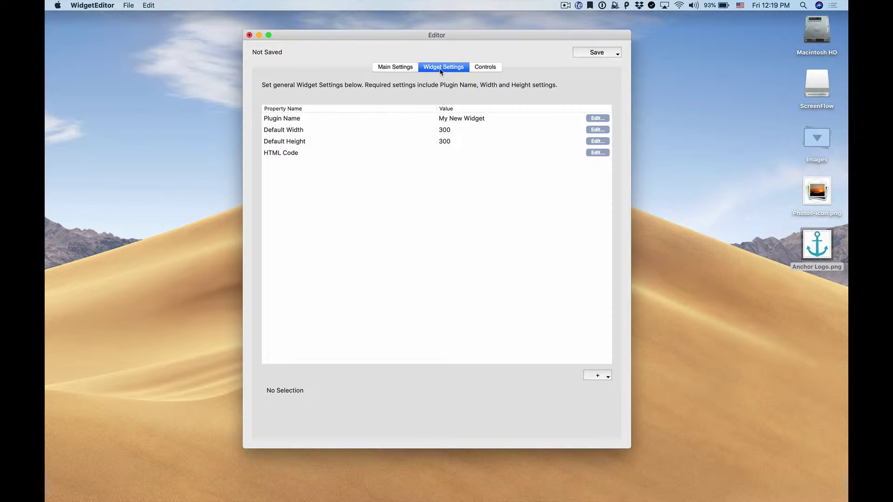
Set the Plugin Name property to 'Anchor Widget'.
left_click(451, 120)
left_click(451, 120)
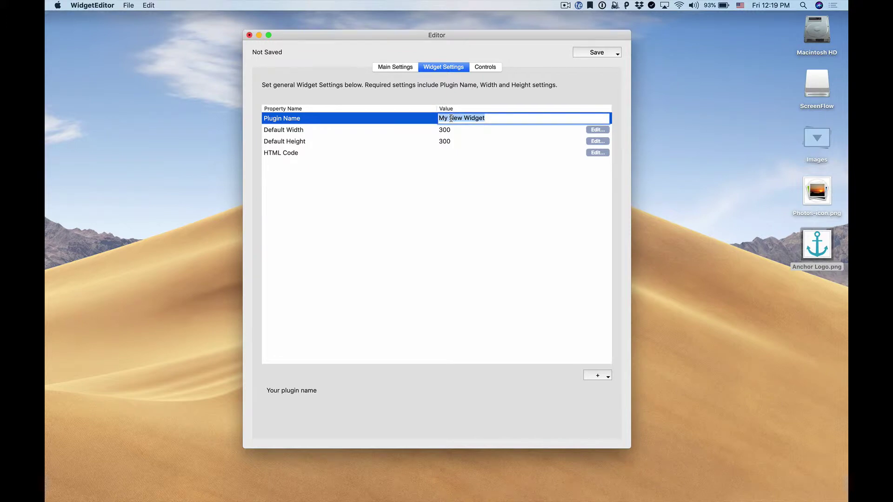
type("Anchor Widget")
left_click(430, 130)
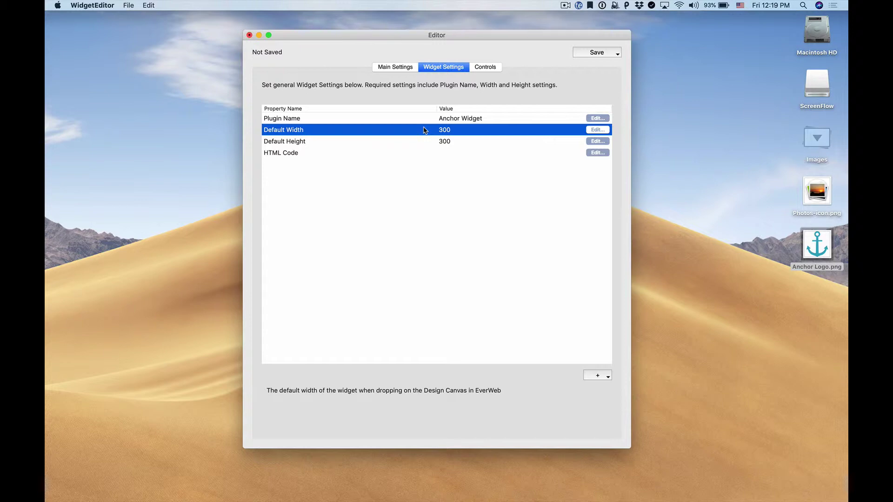
Set the Default Width to 200, leaving the height at 300.
double_click(445, 130)
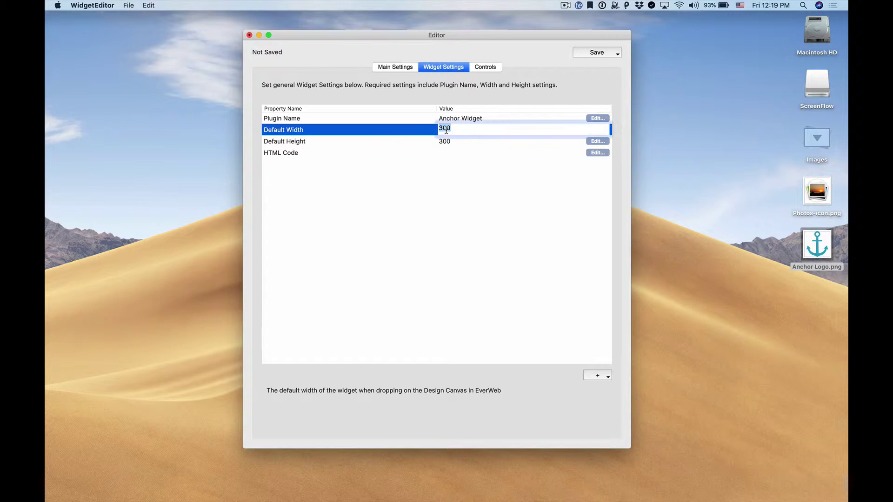
type("200")
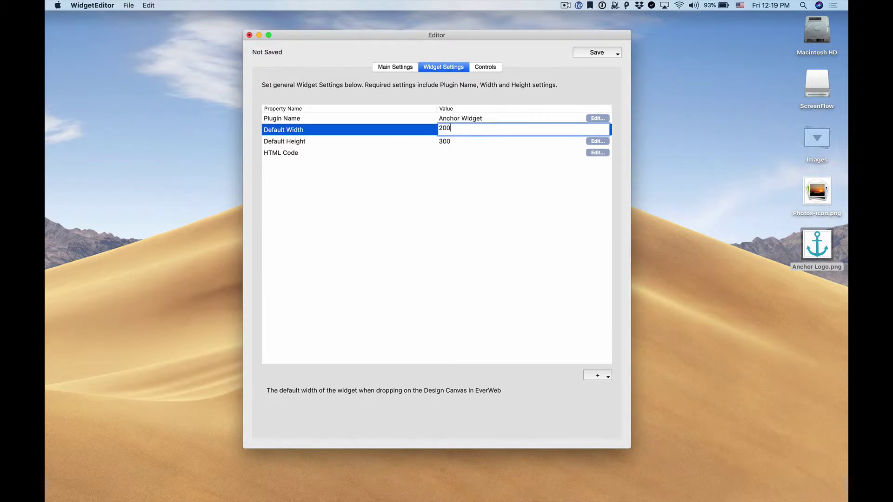
key("Return")
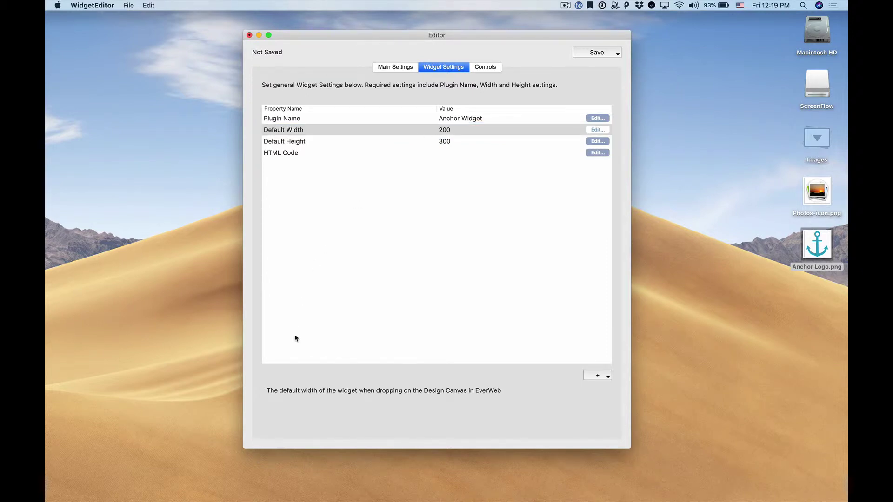
left_click(316, 144)
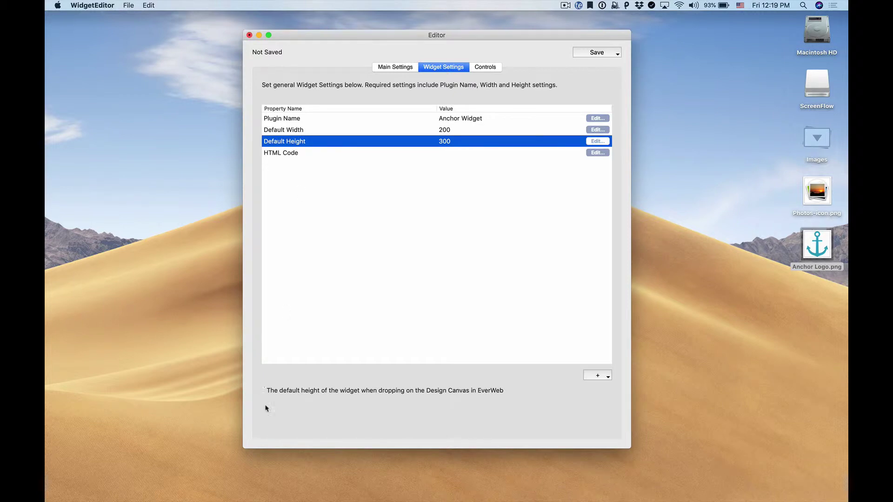
left_click(288, 122)
left_click(288, 152)
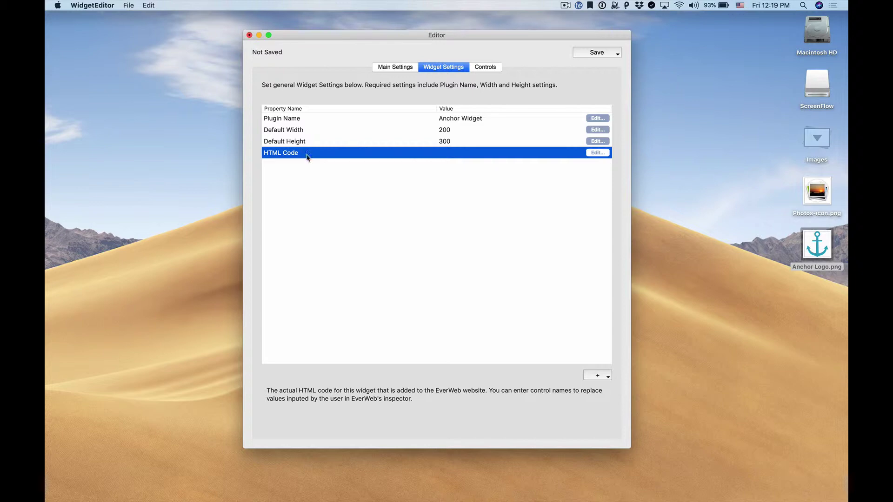
left_click(592, 154)
left_click_drag(555, 74, 482, 84)
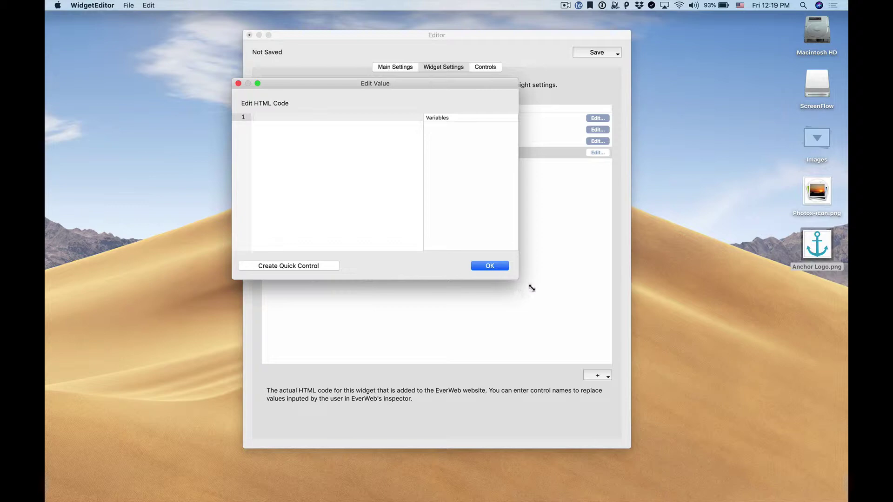
left_click_drag(531, 288, 652, 355)
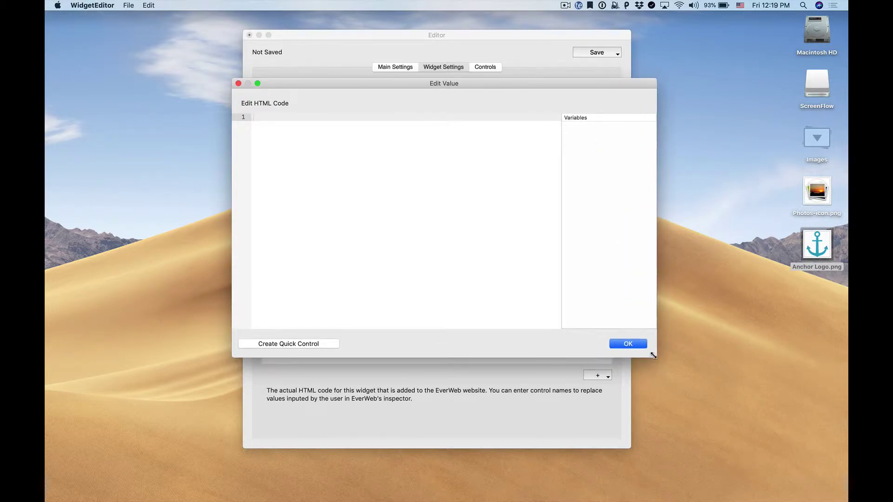
type("<a href=\"\"https://www.ragesw.com\">Cl</a>Clik</a>")
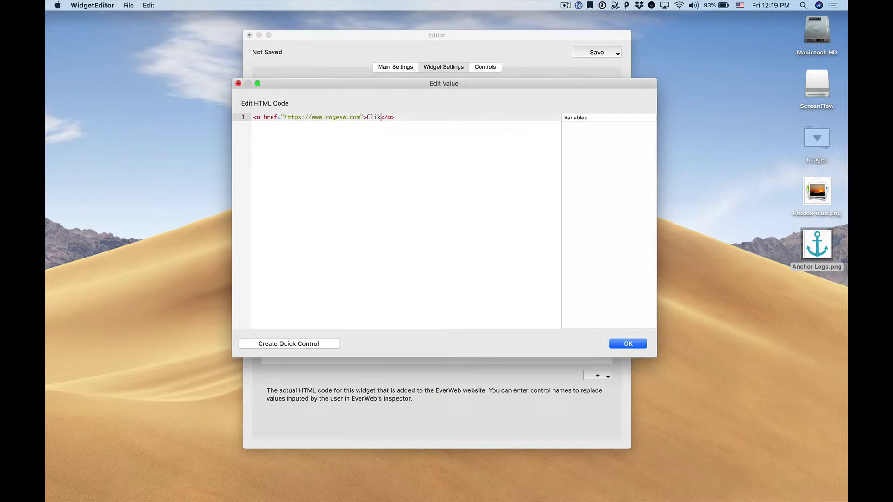
key("BackSpace")
type("ck Here!")
left_click_drag(285, 117, 361, 115)
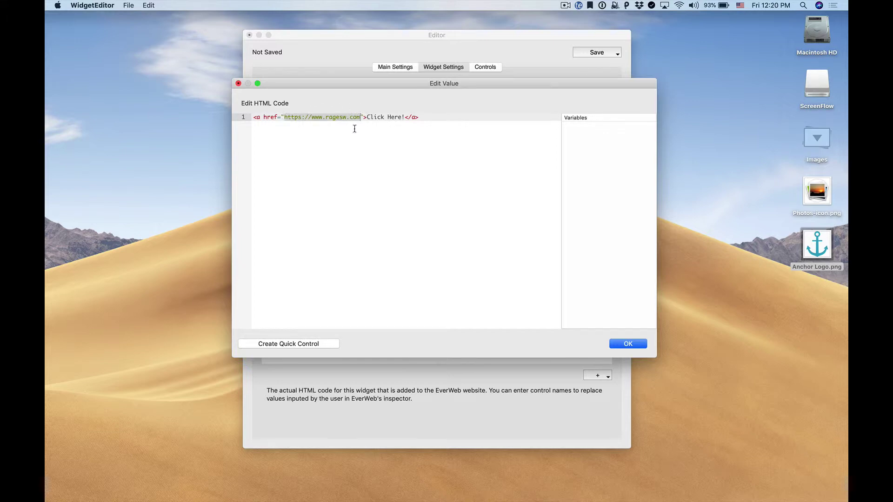
left_click(302, 345)
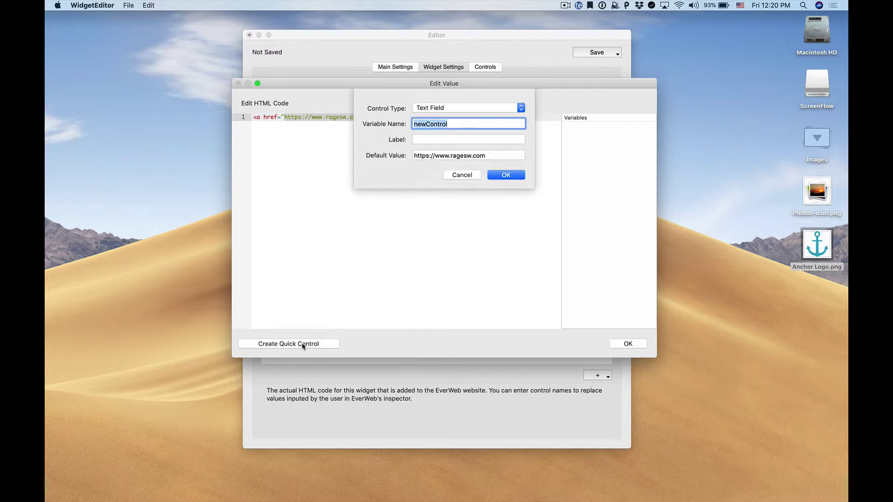
left_click(453, 110)
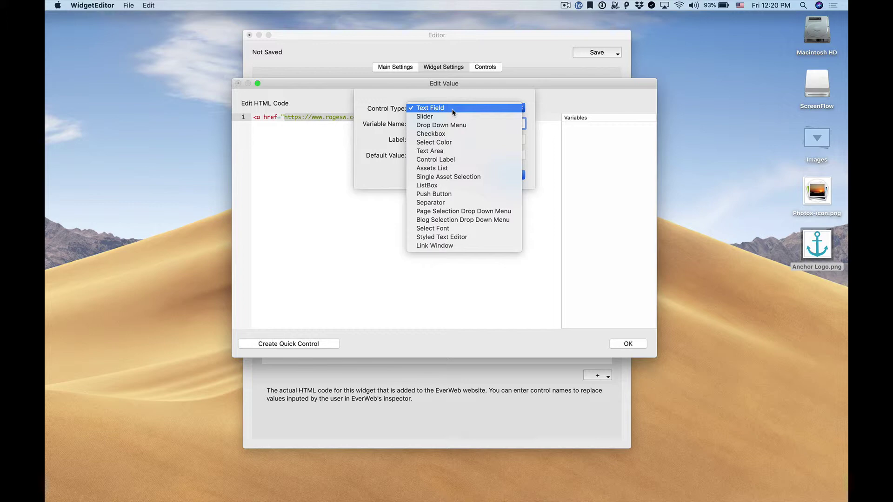
left_click(453, 108)
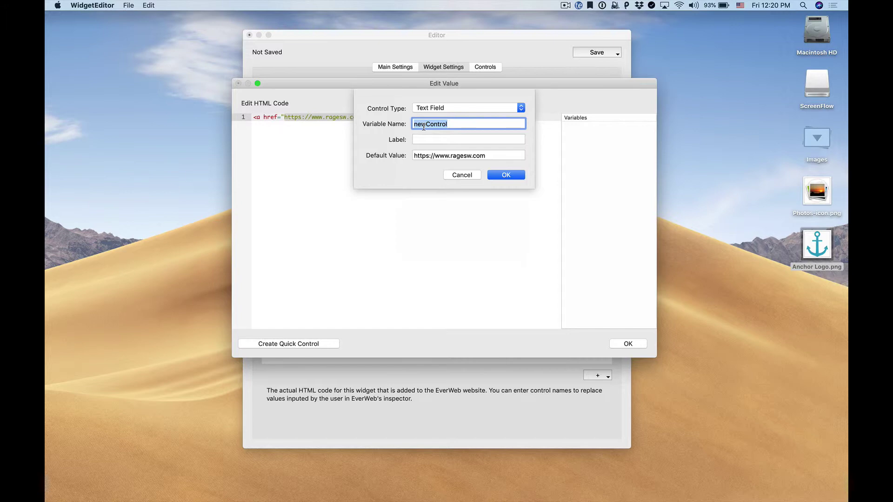
type("plewURL")
left_click(468, 139)
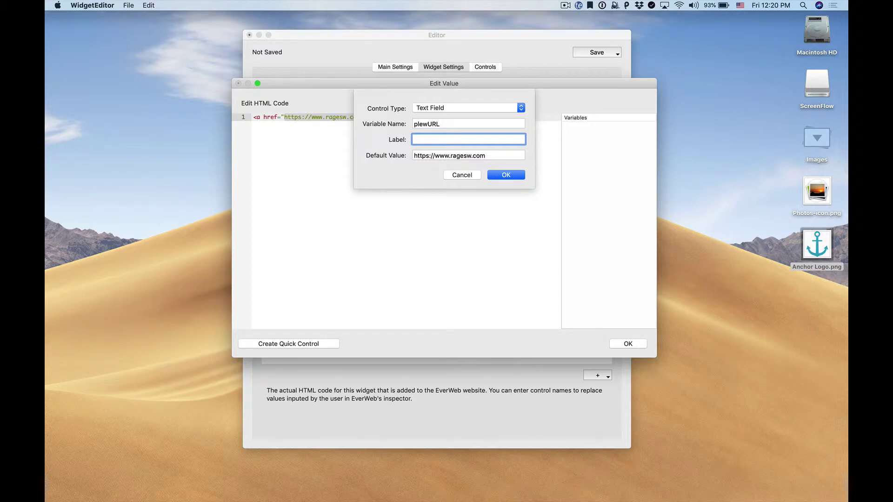
type("URL:")
left_click(429, 154)
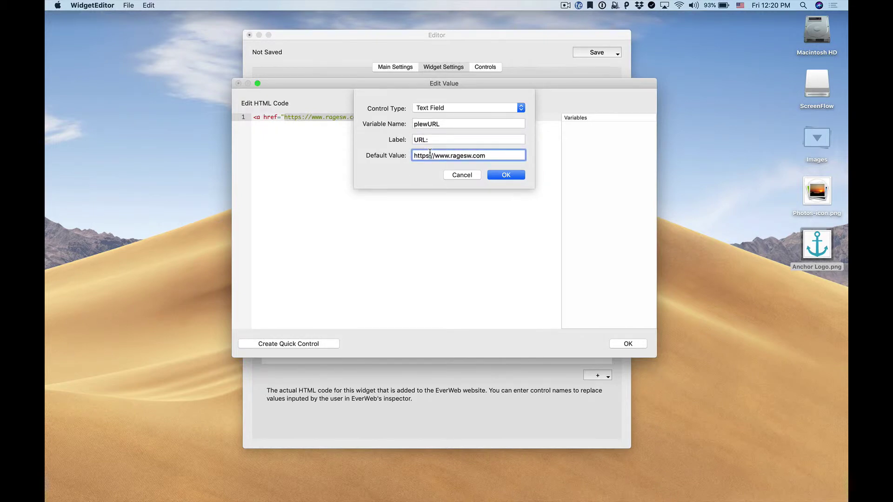
triple_click(449, 154)
left_click(504, 174)
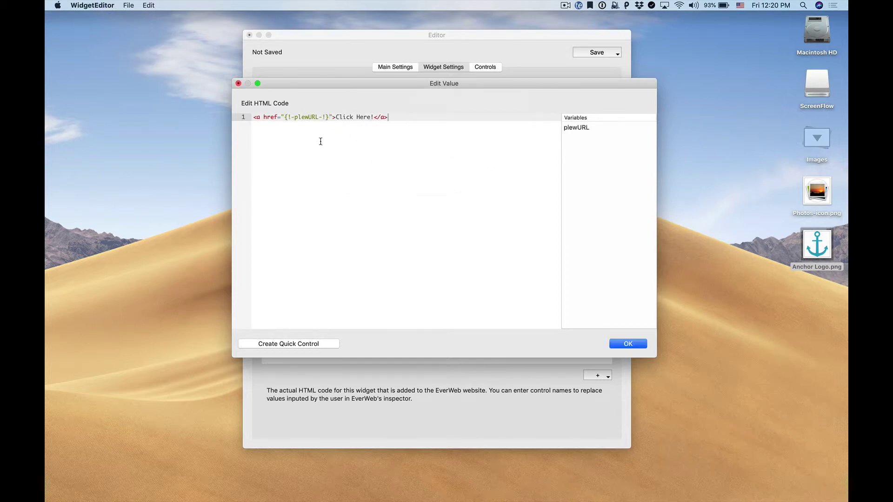
left_click_drag(284, 117, 328, 119)
left_click_drag(336, 118, 372, 117)
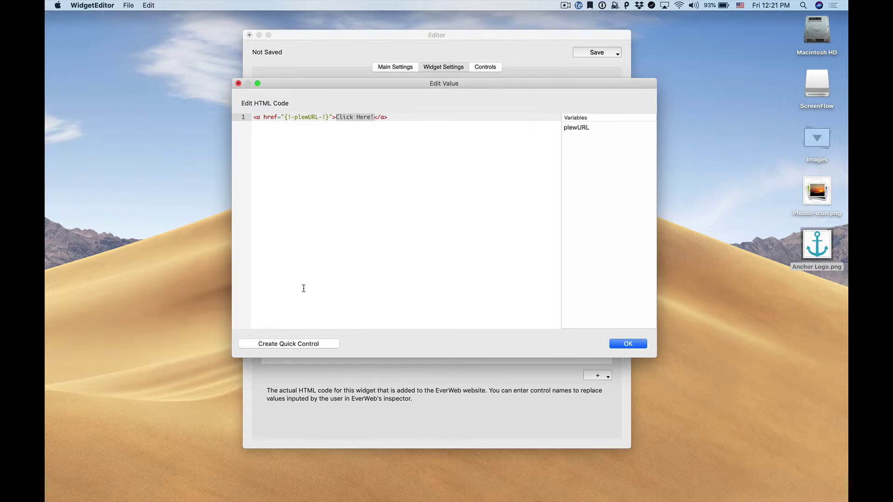
Make the link text a plewAnchorText text-field control labelled 'Anchor Text', defaulting to 'Click Here!'.
left_click(307, 344)
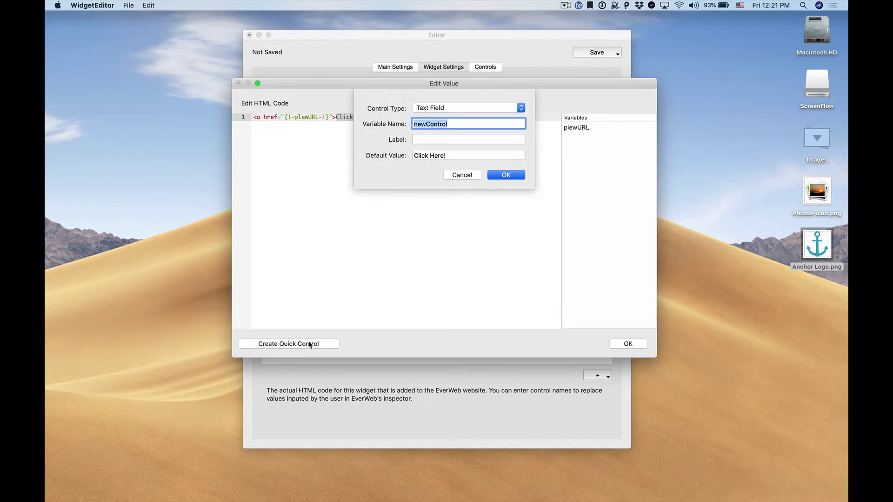
left_click(484, 110)
left_click(483, 110)
key("BackSpace")
type("plewAnchorText")
key("Tab")
type("Ancho")
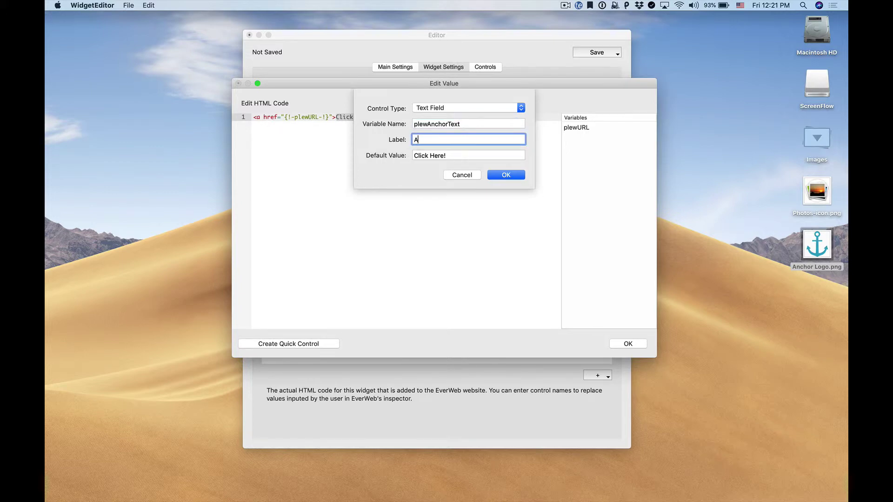
type("r Text")
left_click(420, 156)
triple_click(421, 156)
left_click(508, 175)
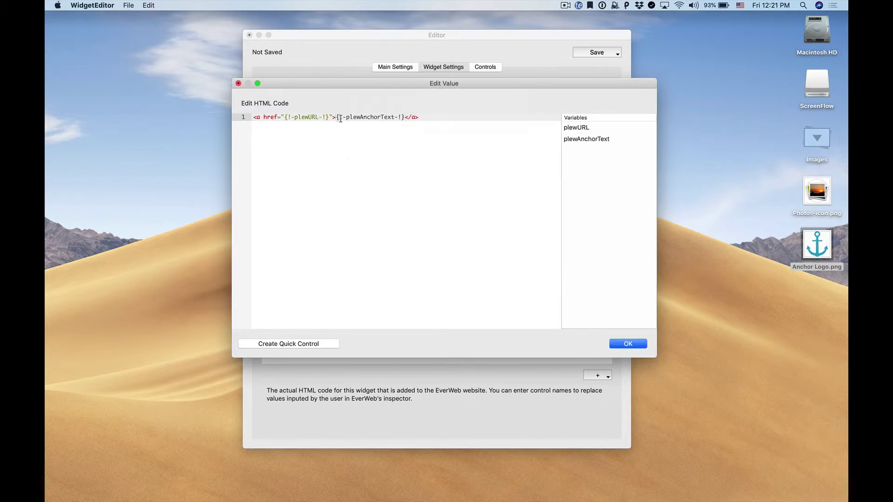
left_click_drag(336, 117, 403, 117)
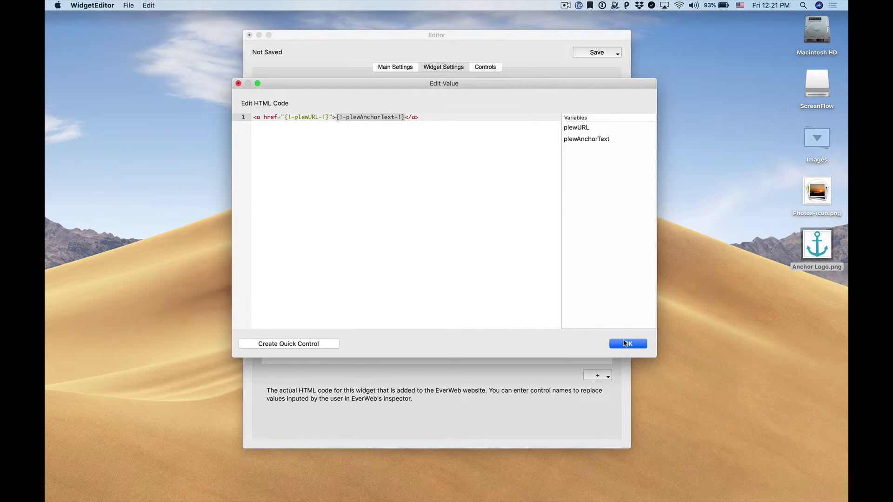
Confirm the edited HTML code and show the Controls list with URL: and Anchor Text.
left_click(624, 343)
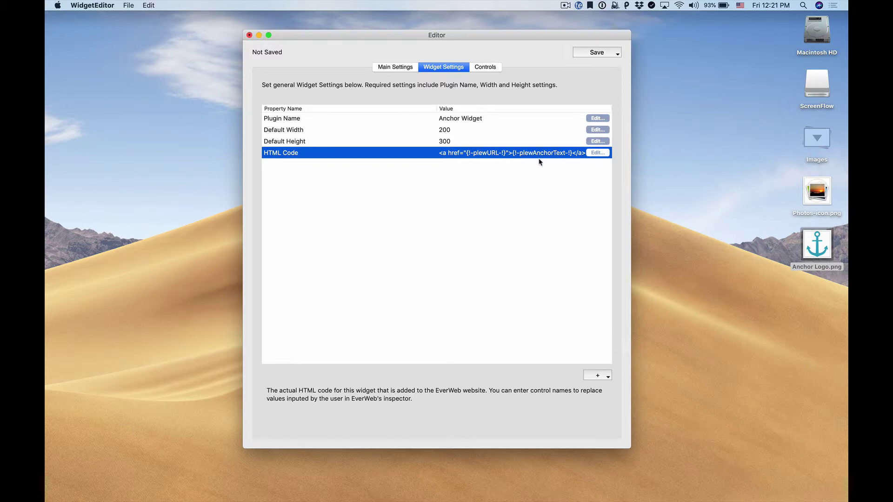
left_click(492, 70)
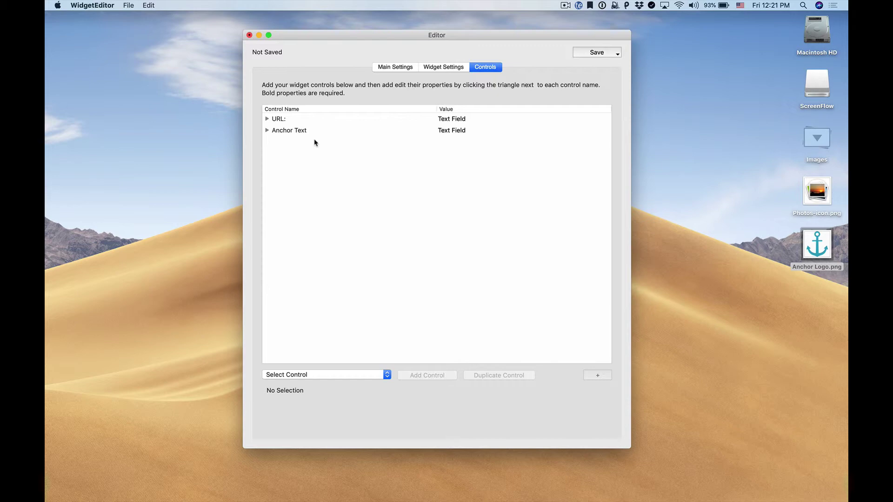
Set the URL: control's description to 'Enter a URL to go to when you click this link'.
left_click(269, 121)
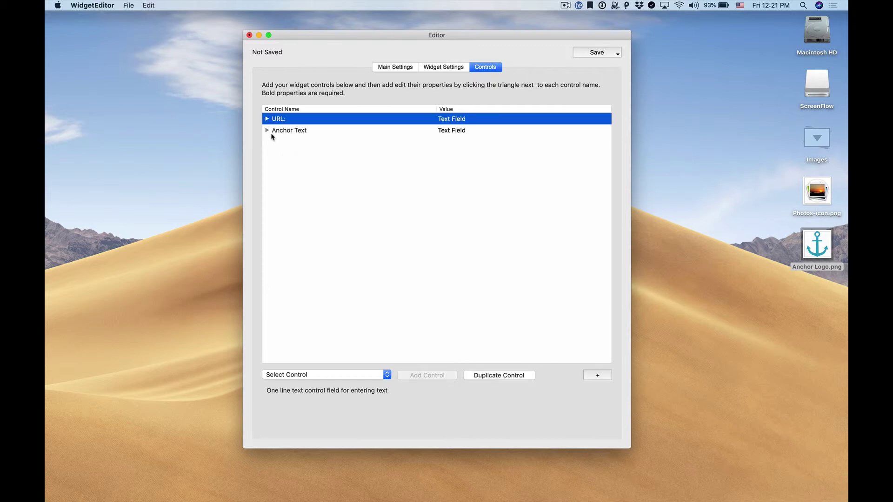
left_click(268, 122)
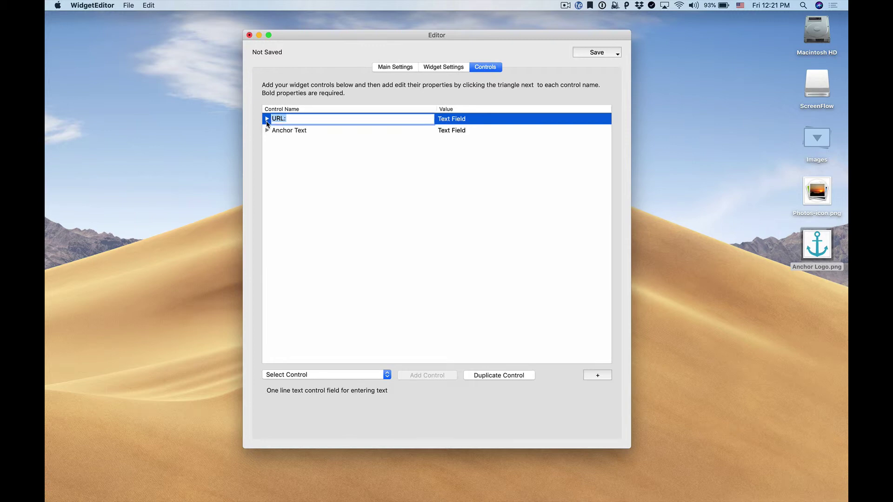
key("Right")
left_click(267, 130)
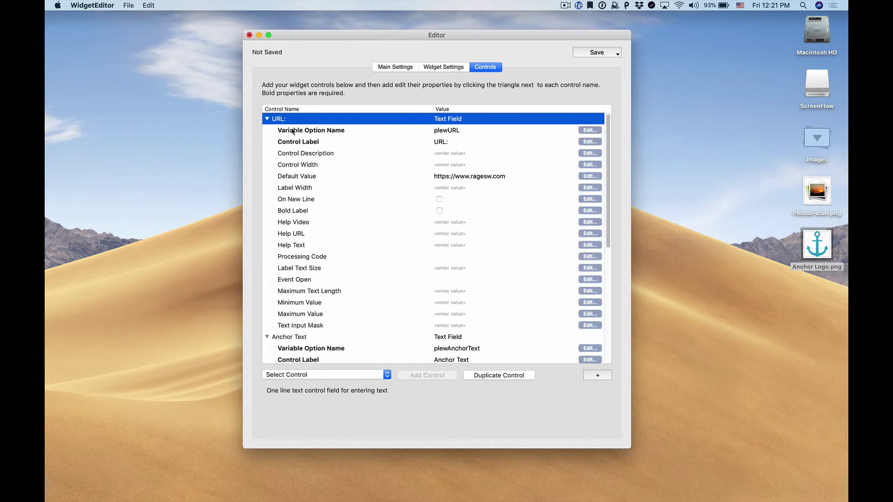
left_click(316, 154)
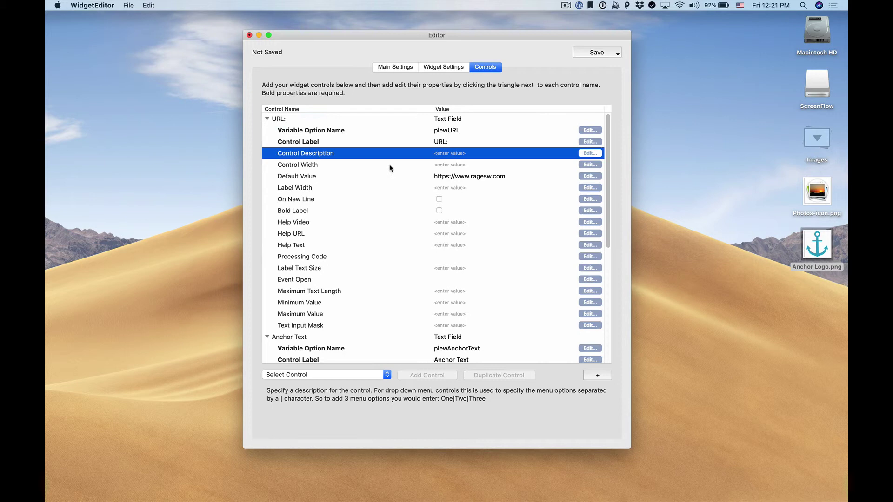
left_click(441, 156)
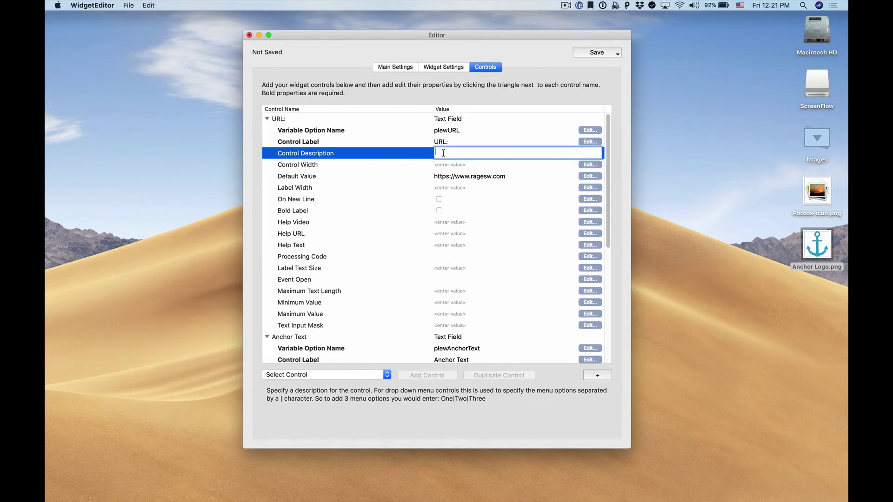
type("Enter a URL to go to when you click this link")
key("Return")
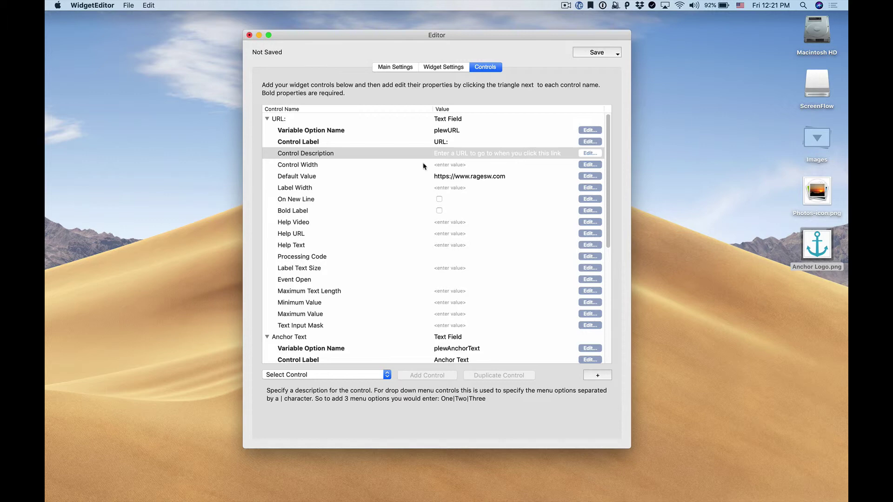
left_click(424, 166)
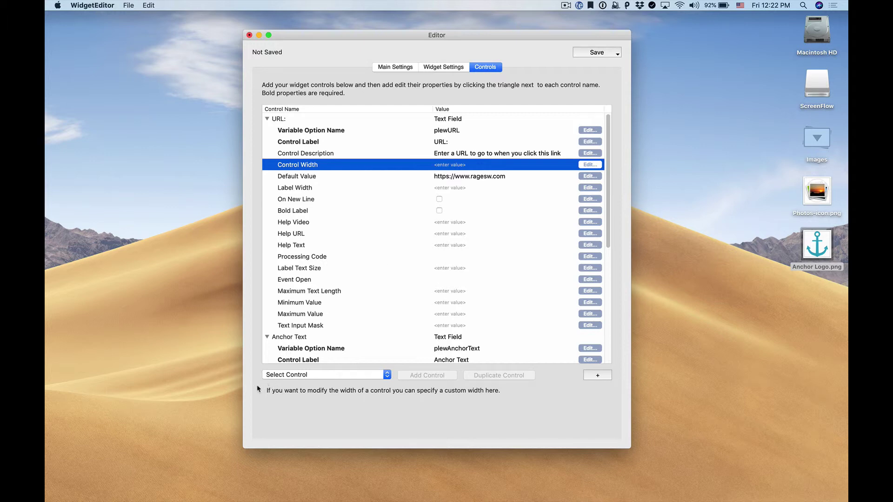
left_click(383, 176)
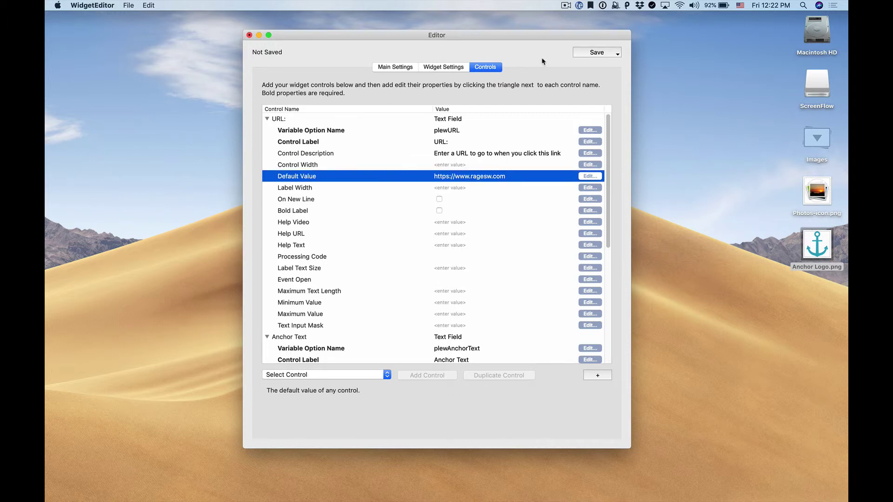
Save Anchor Widget.ewwdgt to the EverWeb Widget Editor folder, replacing the older copy.
left_click(586, 51)
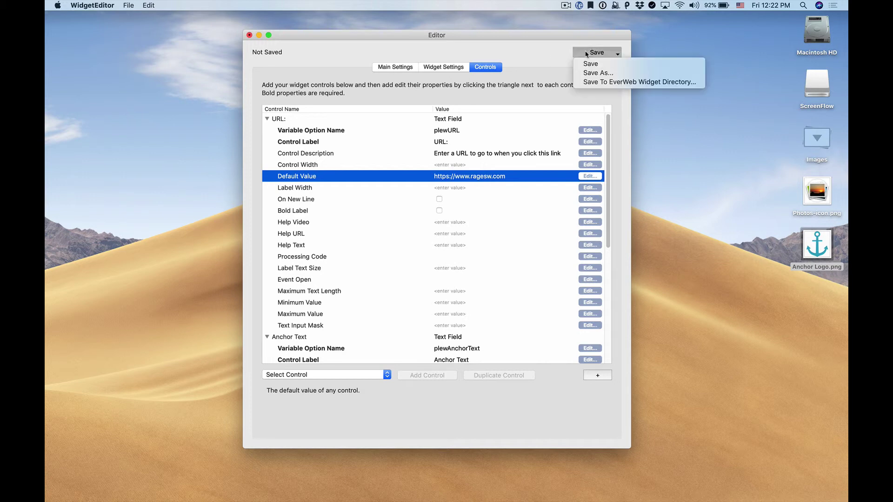
left_click(588, 82)
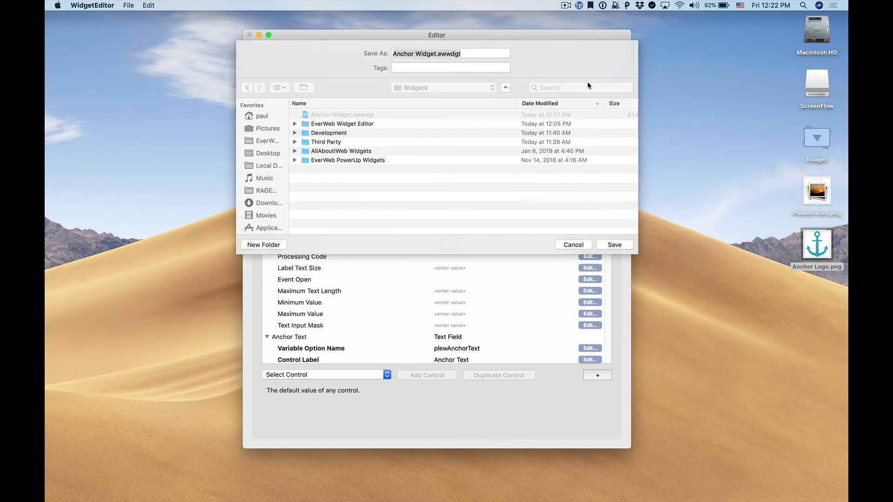
double_click(327, 124)
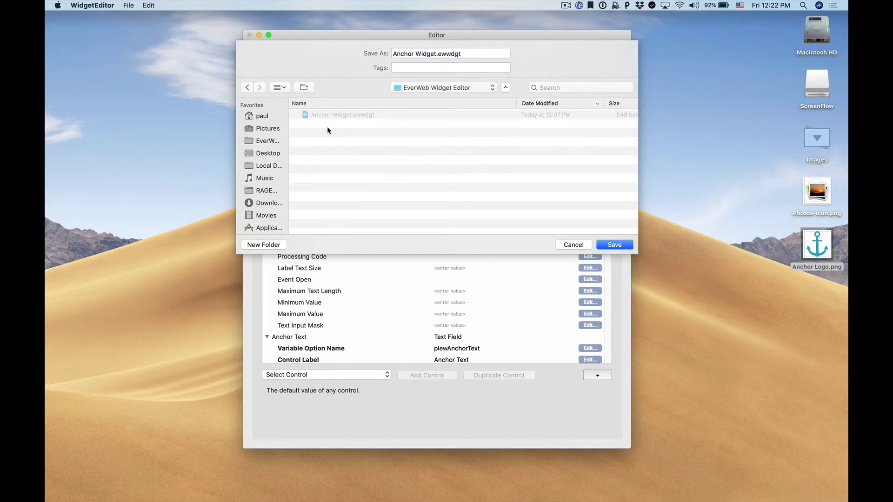
left_click(614, 245)
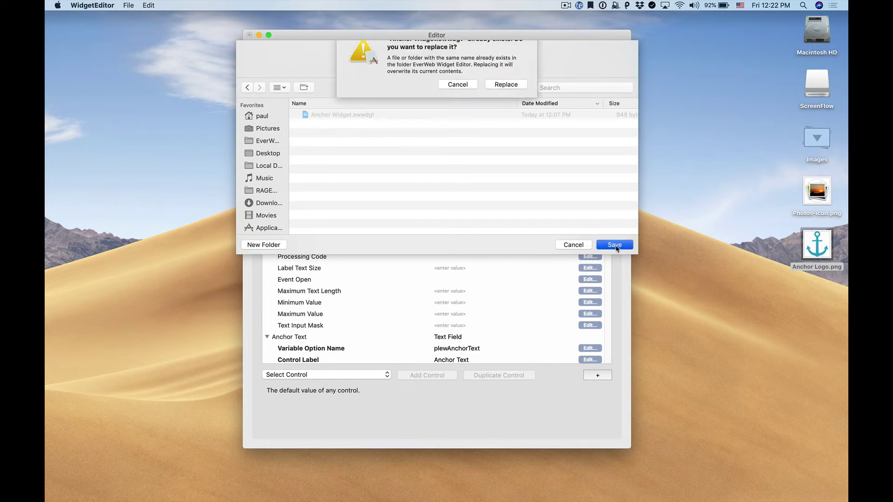
left_click(514, 100)
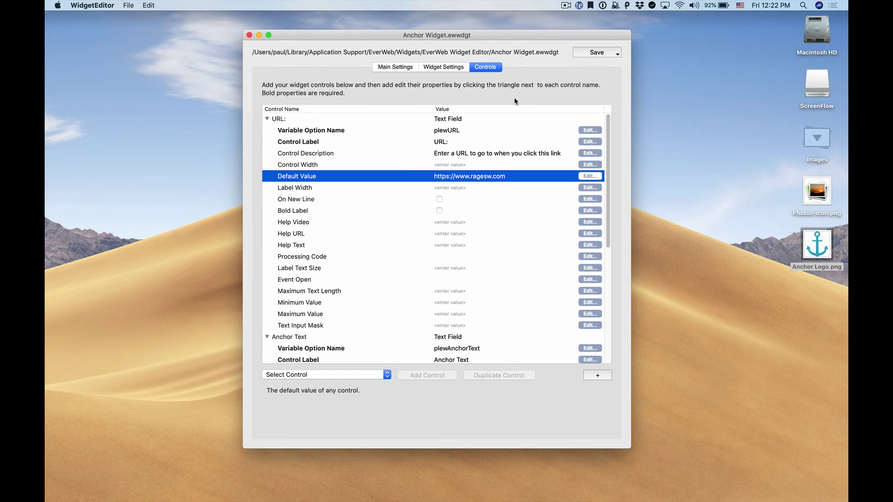
Place Anchor Widget from the EverWeb Widget Editor set onto EverWeb's Home page.
key("ctrl+Right")
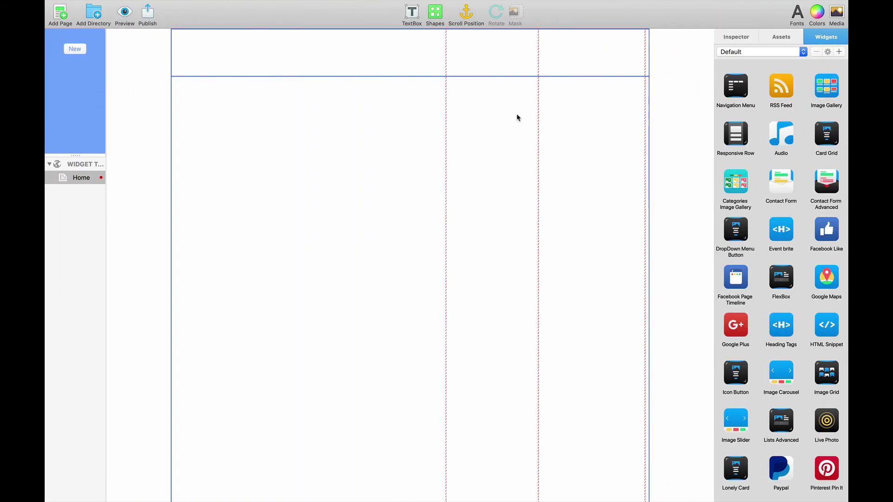
left_click(794, 53)
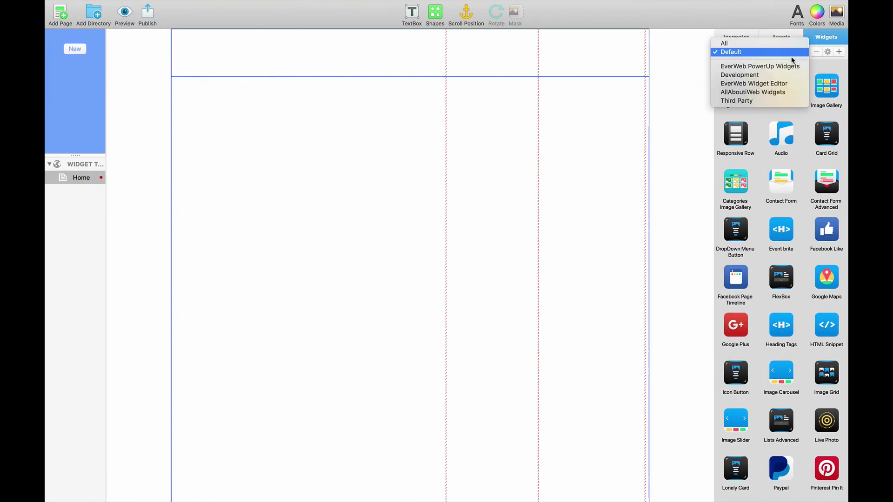
left_click(791, 83)
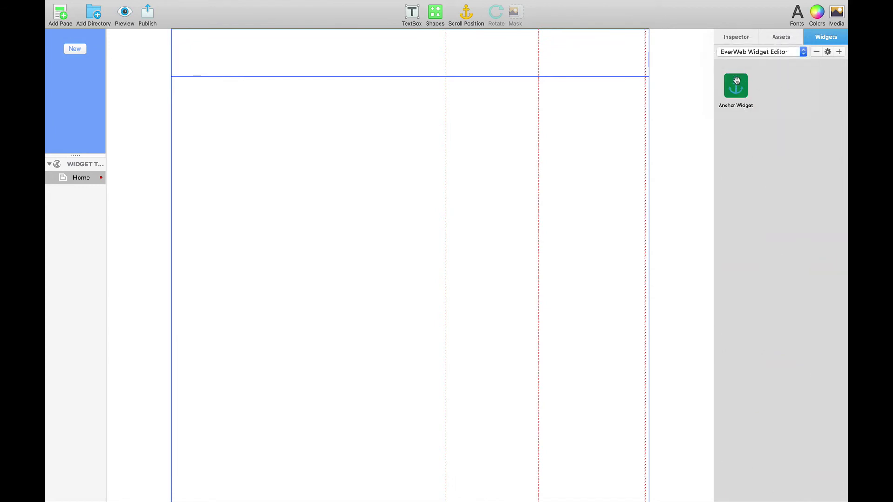
left_click_drag(736, 82, 340, 162)
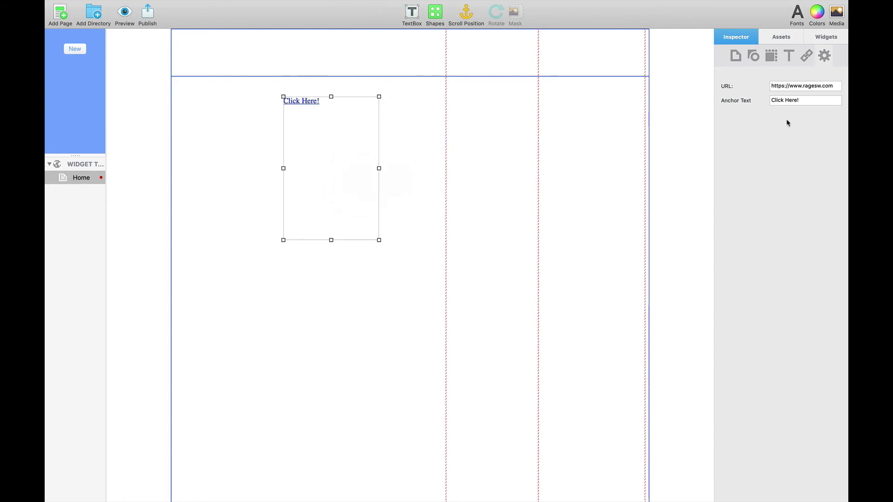
double_click(807, 86)
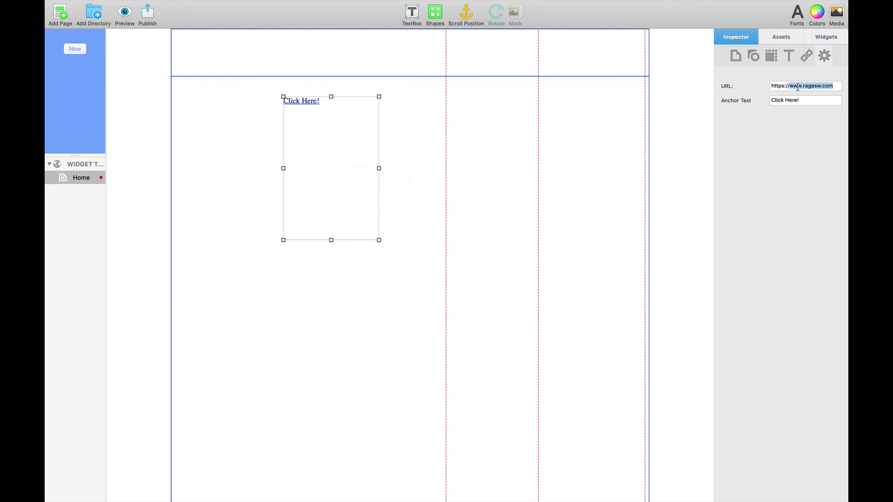
type("www.google.com")
key("Tab")
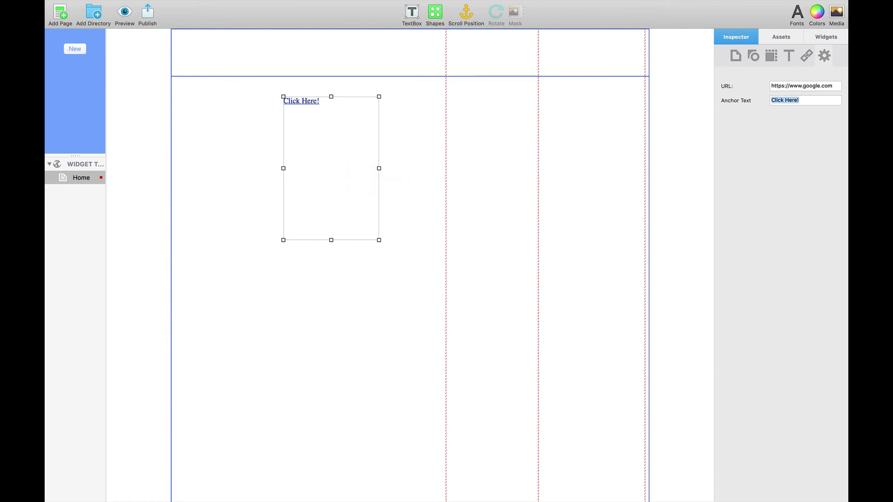
type("GHoog")
key("BackSpace")
key("BackSpace")
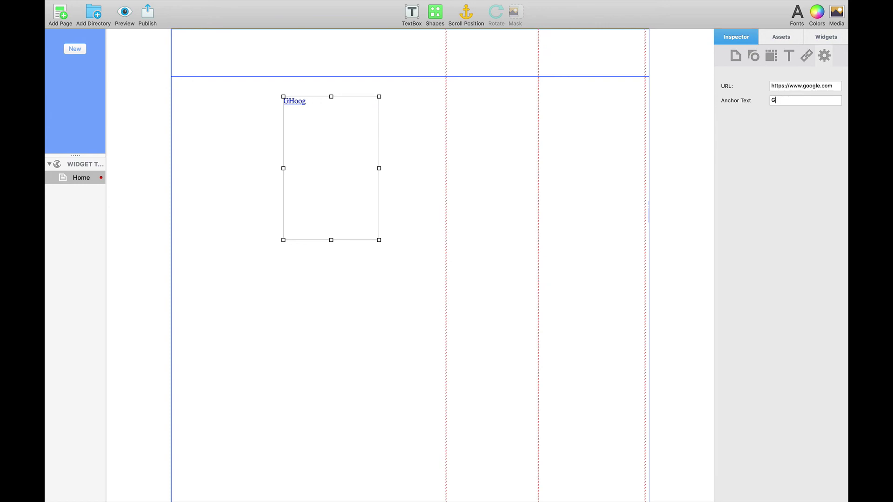
type("Click For Google!")
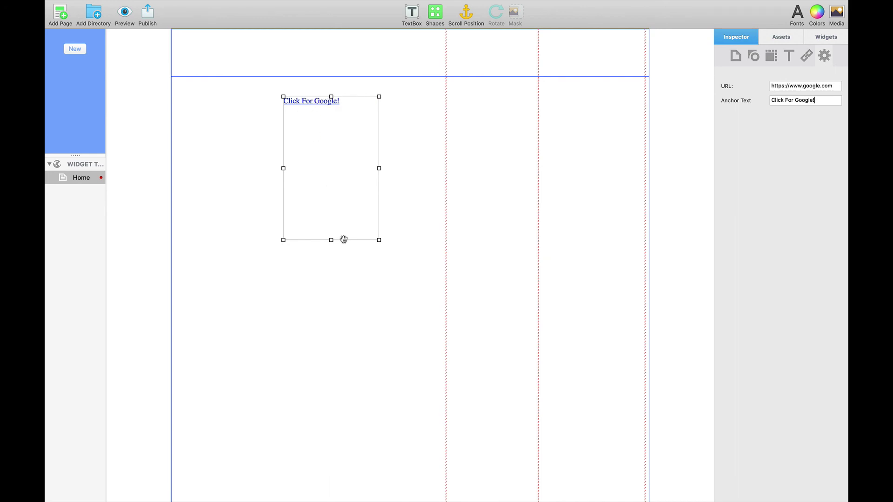
left_click_drag(331, 240, 331, 153)
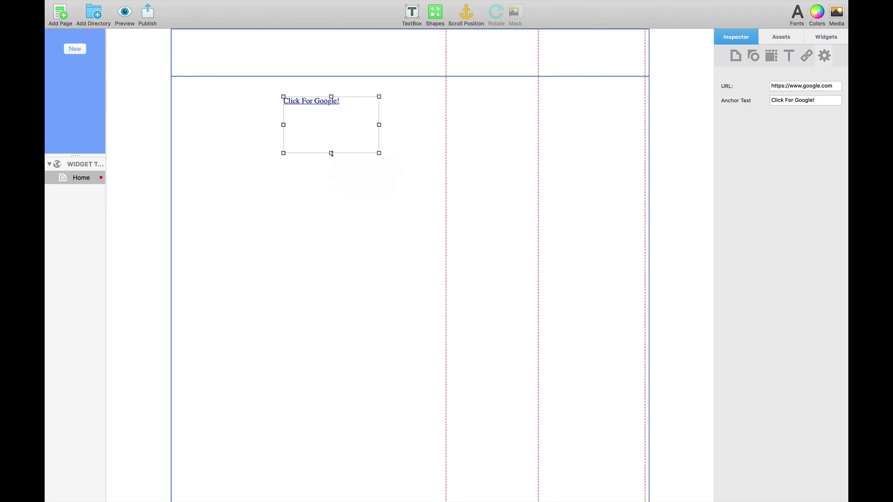
Preview the Home page in Safari and follow the Click For Google! link to Google's homepage.
left_click(125, 17)
left_click(133, 42)
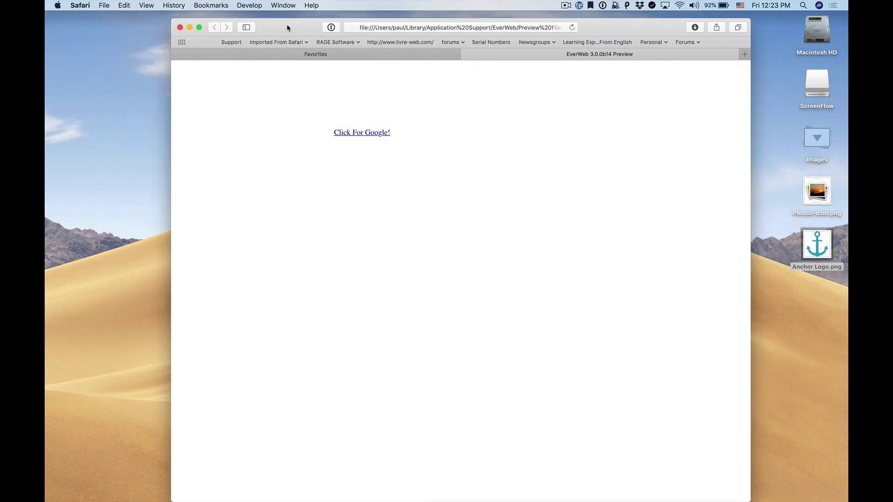
left_click_drag(287, 28, 272, 28)
left_click(331, 131)
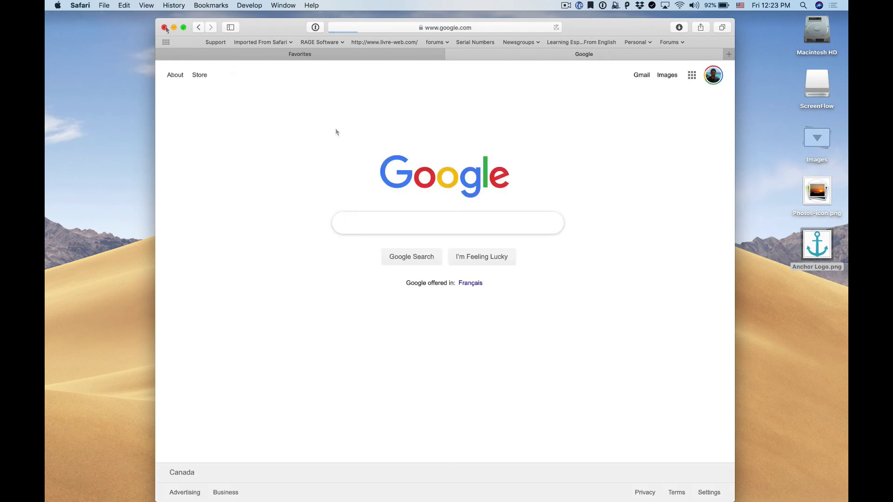